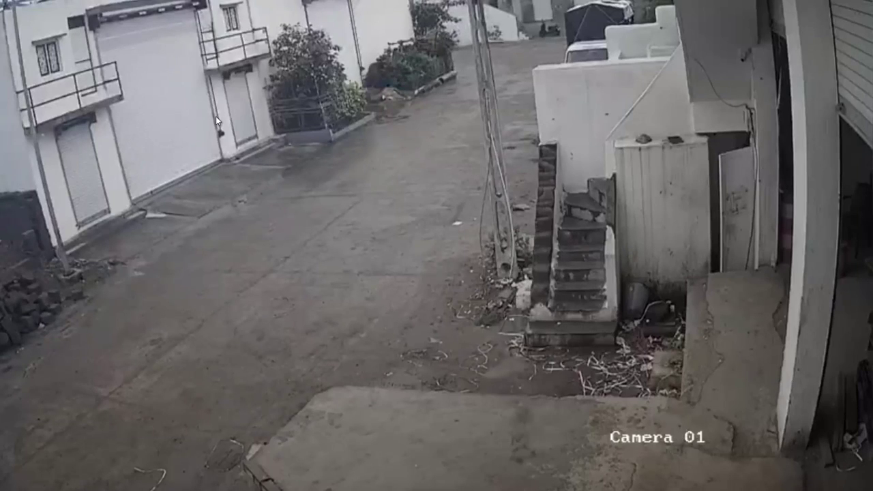
Take the Camera 01 feed out of full screen and bring up the taskbar browser
double_click(215, 120)
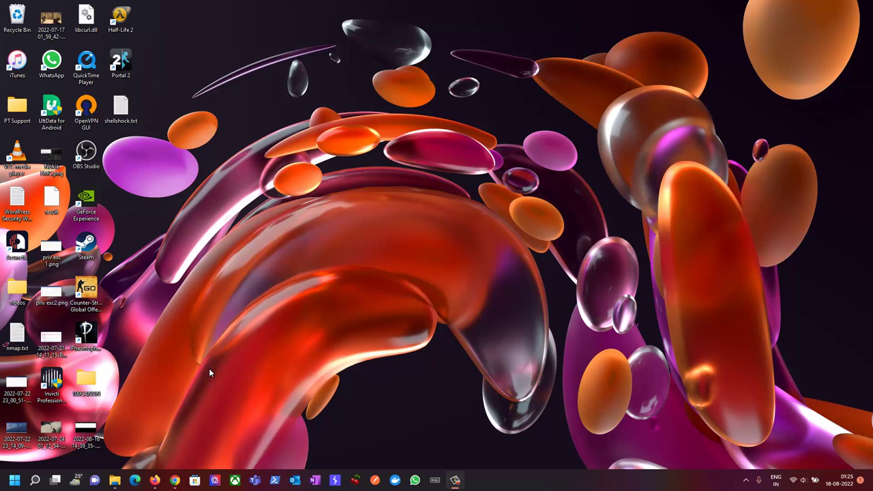
left_click(175, 481)
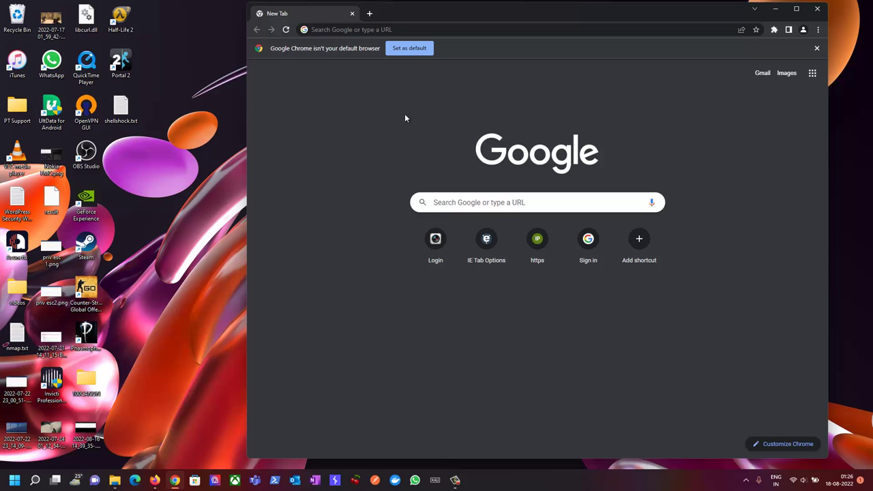
Google 'angry ip scanner download' and open angryip.org's Windows 3.8.2 download page
left_click(403, 29)
type("go")
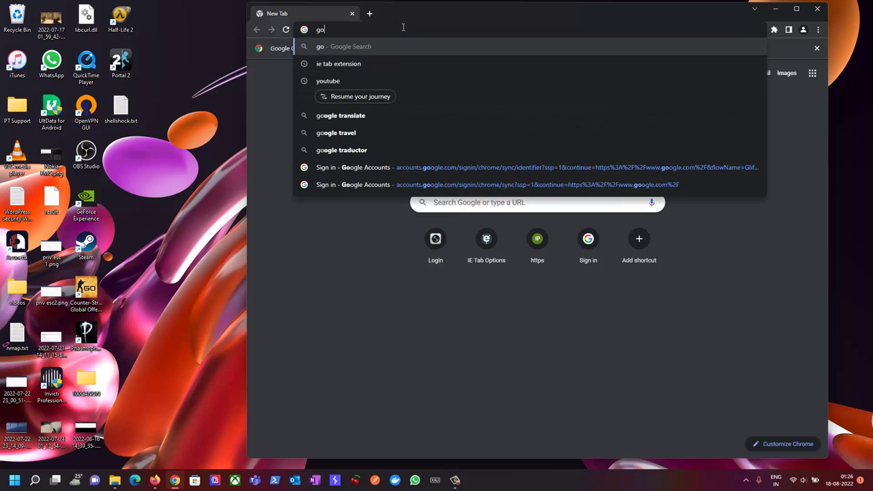
type("ogle.com")
key("Return")
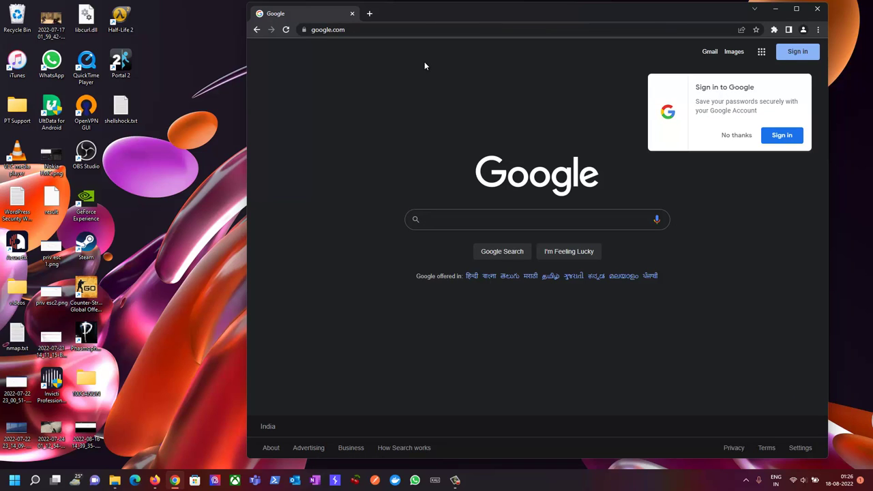
type("angry ip scanner download")
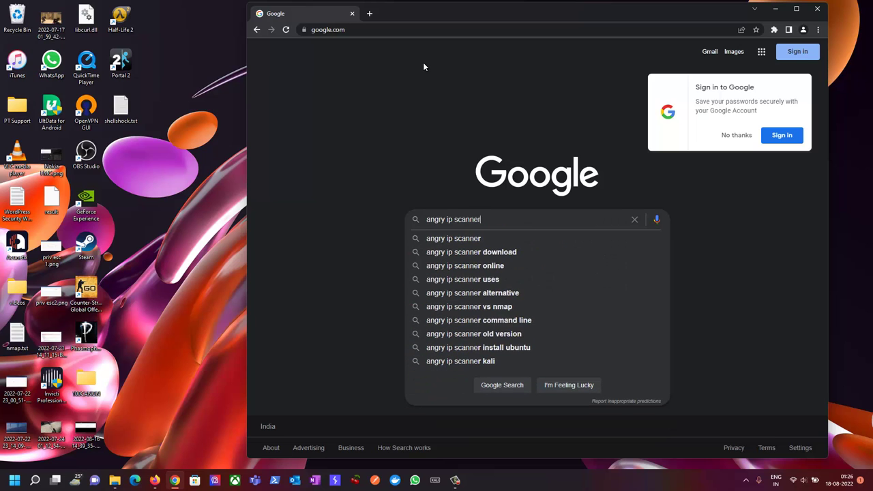
key("Return")
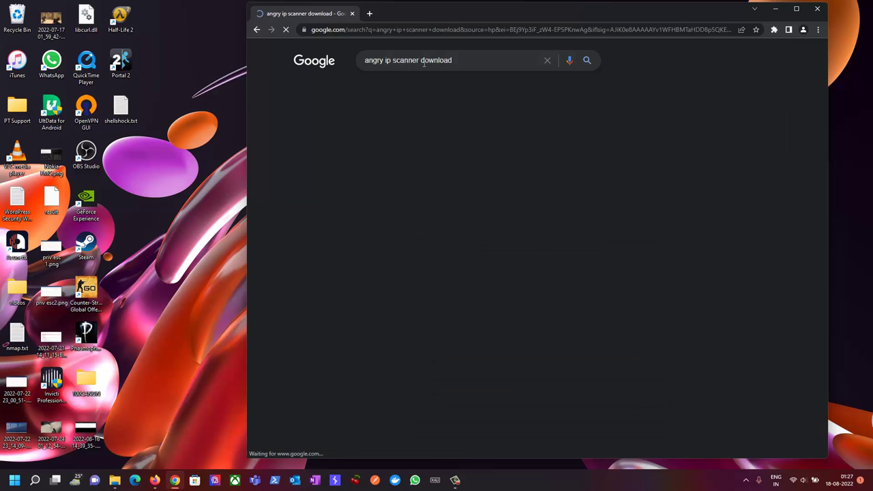
left_click(382, 138)
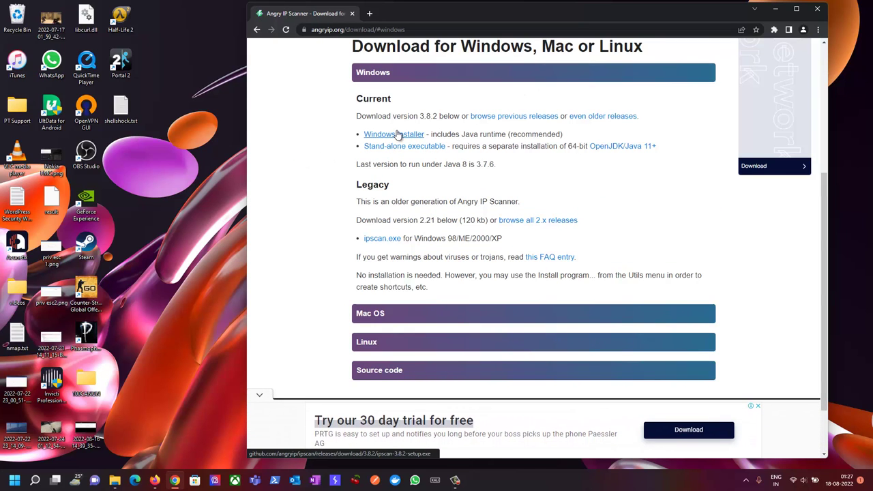
scroll(362, 164, "down", 1)
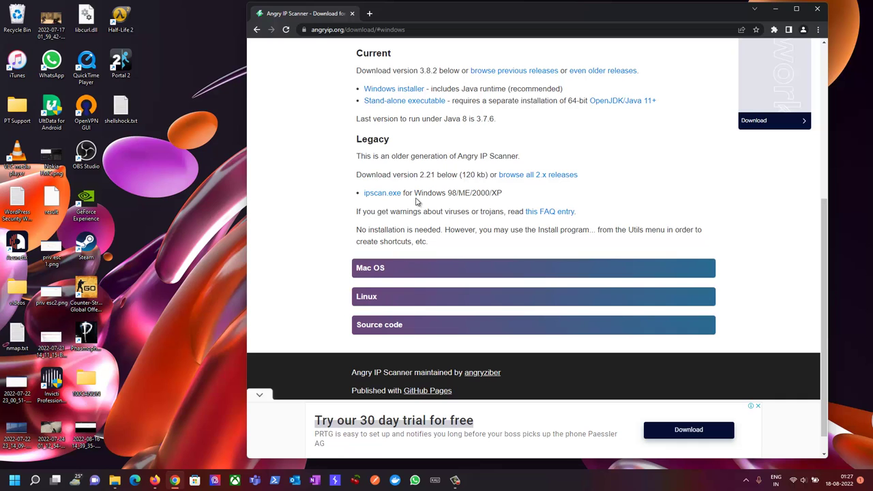
Launch Angry IP Scanner from a Start search for 'ang' and centre its window
left_click(15, 485)
type("ang")
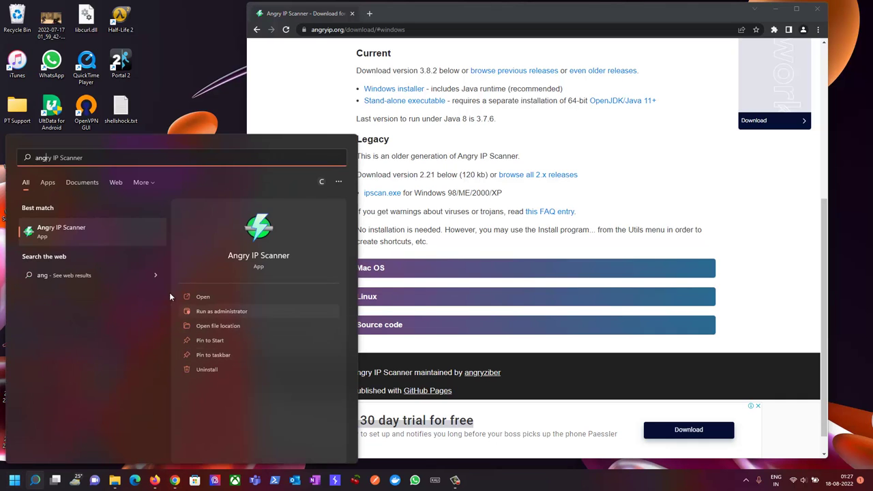
left_click(104, 233)
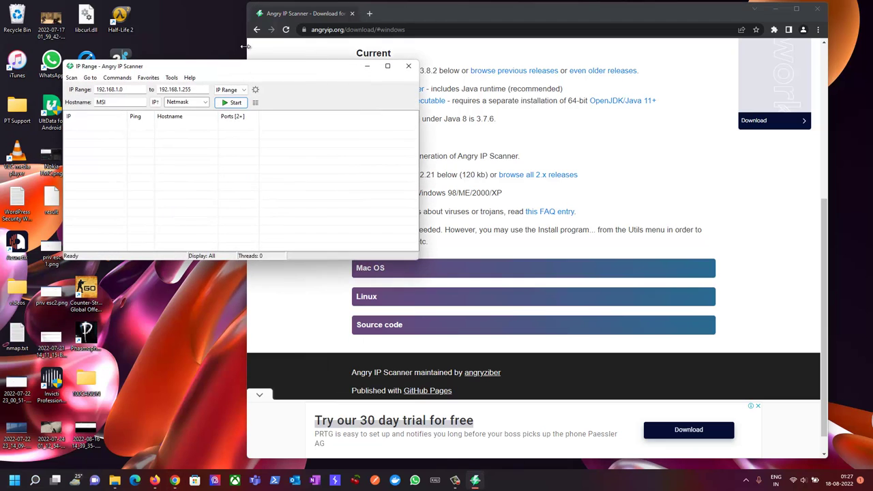
left_click_drag(247, 71, 451, 85)
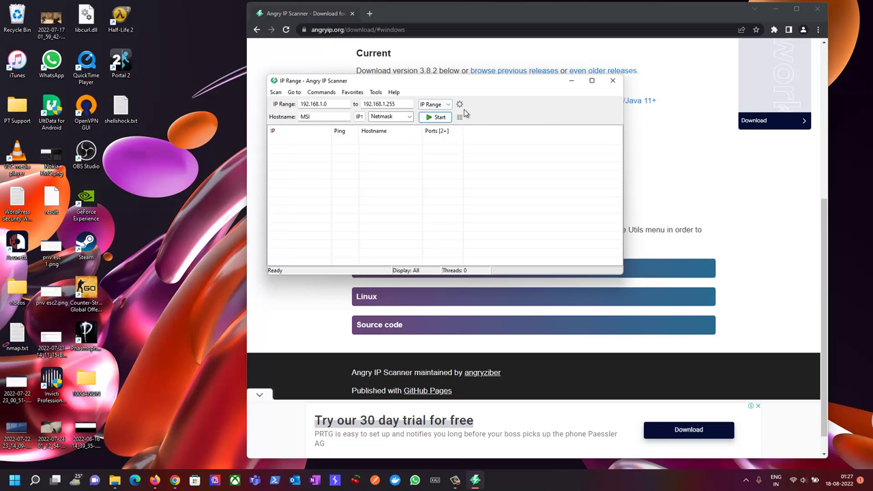
In Preferences, set ports to 80,443 and display 'Hosts with open ports only'
left_click(459, 107)
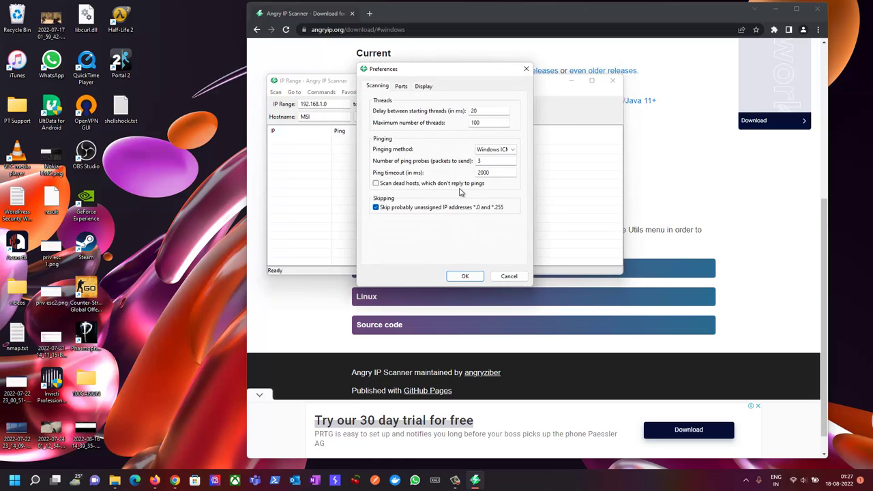
left_click(402, 87)
left_click(426, 89)
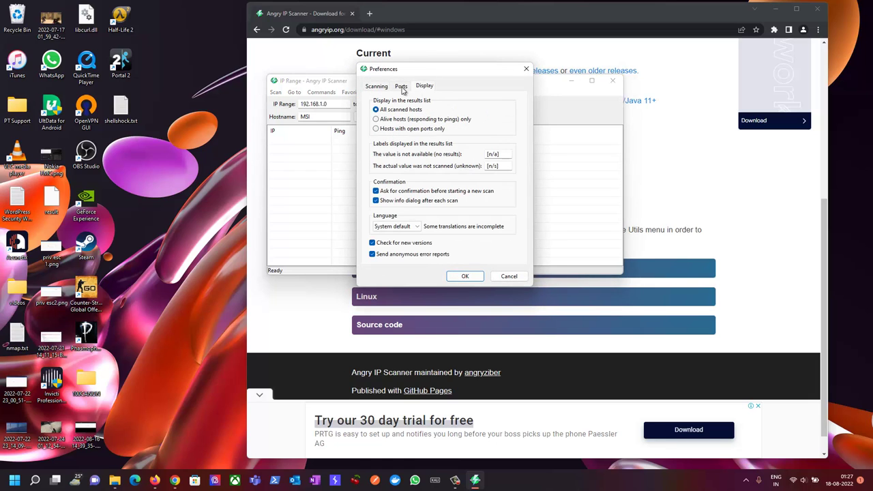
left_click(403, 87)
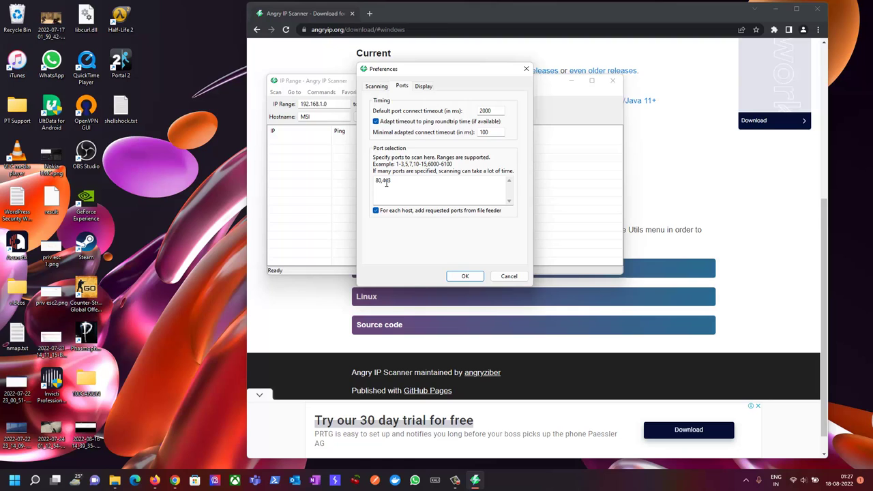
left_click(427, 87)
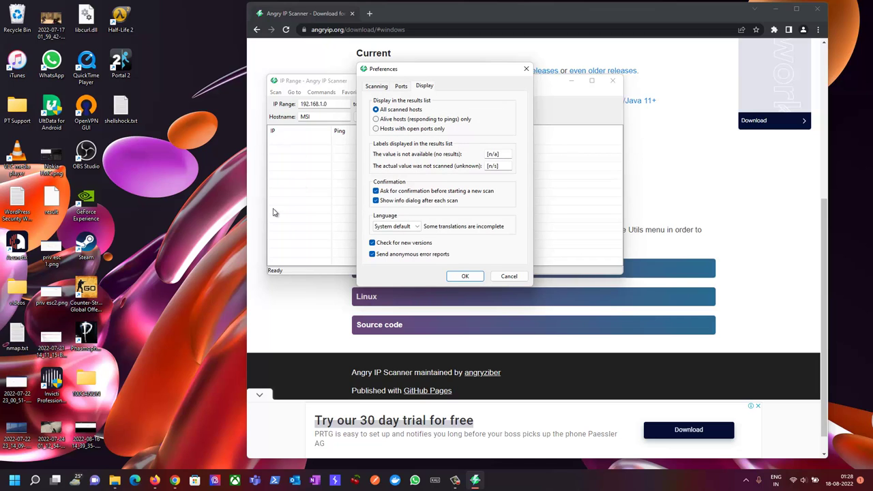
left_click(396, 130)
Confirm the preferences and enter a 150.10 start address in the IP range
left_click(464, 276)
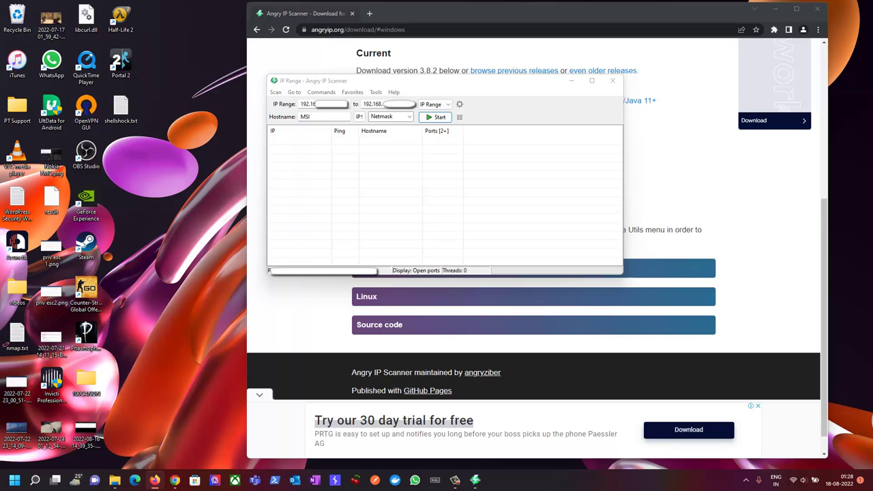
left_click(300, 131)
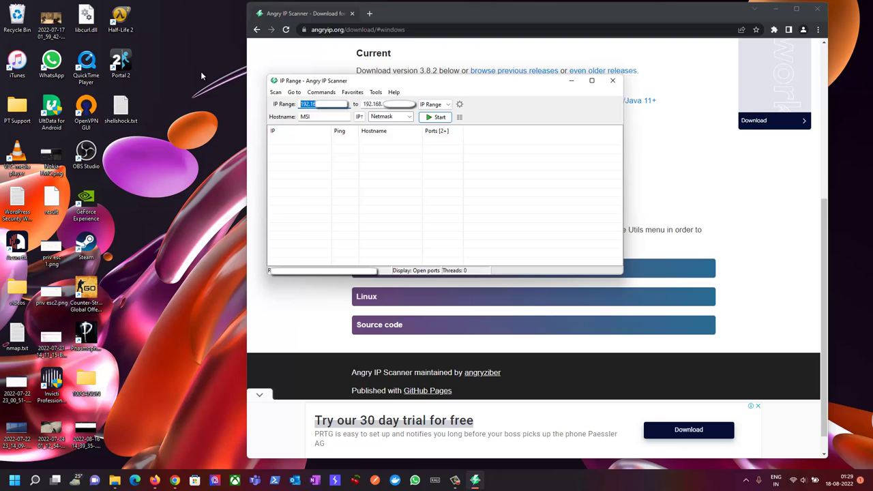
type("150.10")
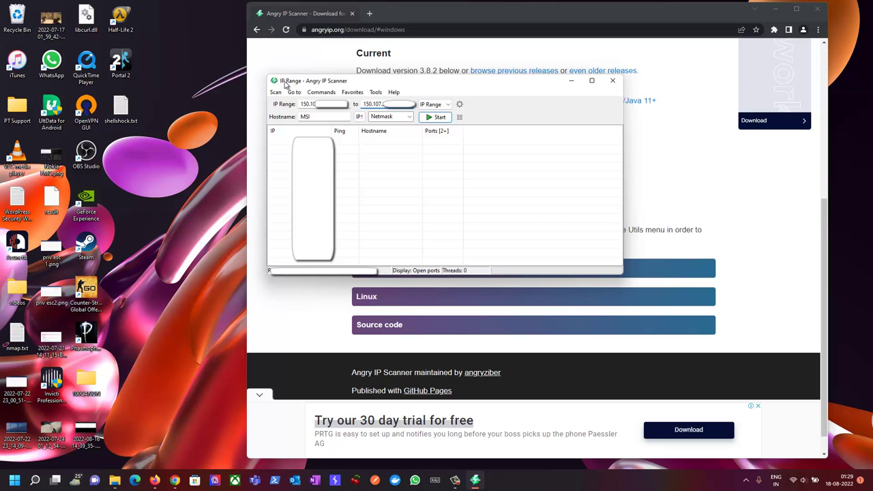
Scan the 150.107 range for hosts with ports 80 and 443 open, then minimize the scanner
left_click(436, 116)
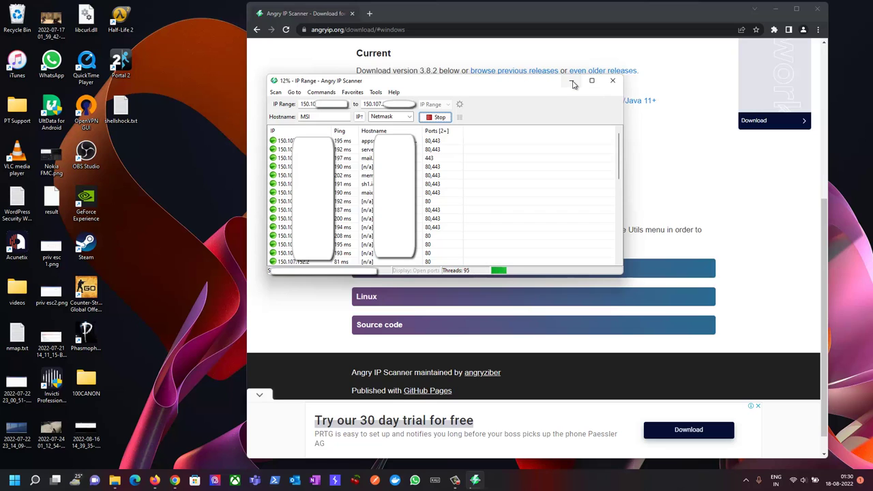
left_click(573, 82)
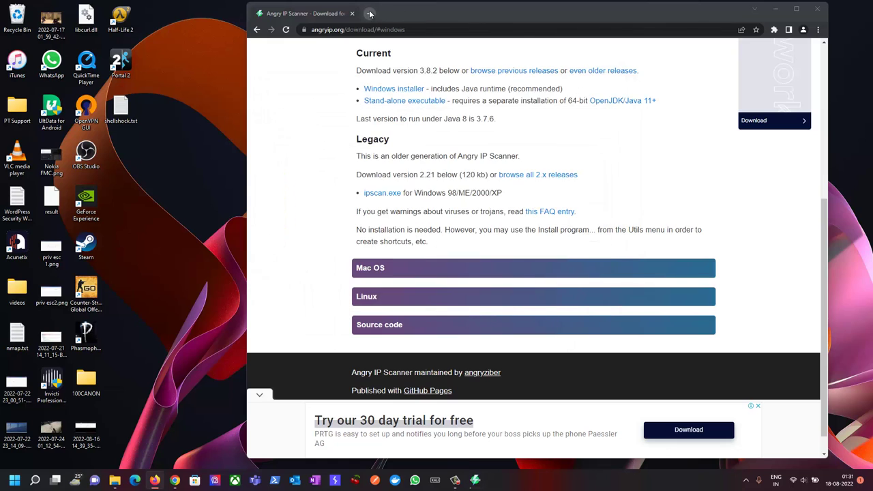
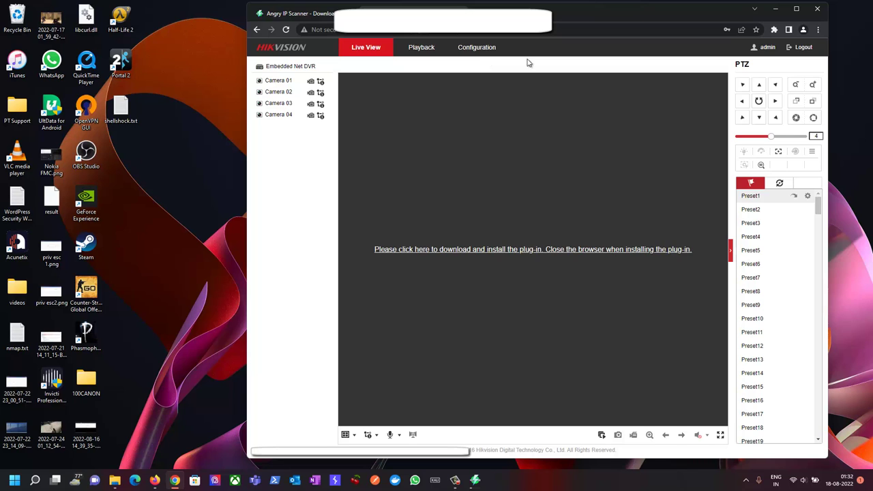
Open a new blank tab beside the Hikvision Live View tab from Chrome's menu
left_click(817, 34)
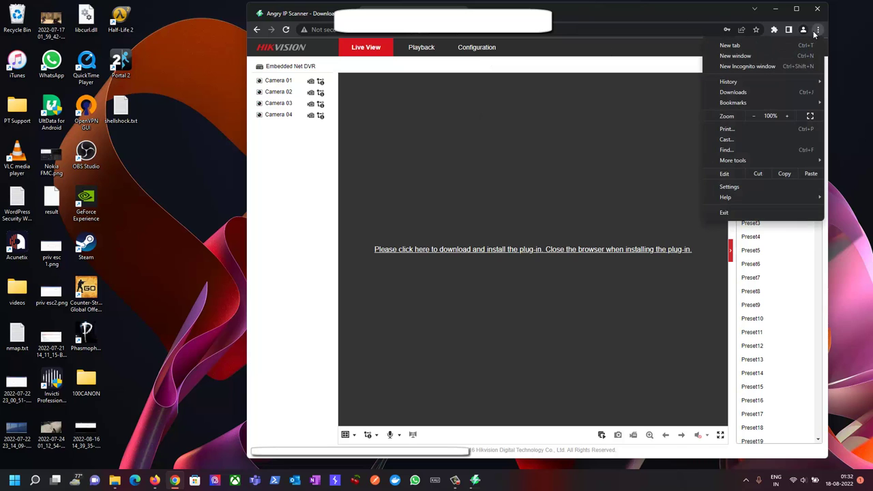
left_click(740, 42)
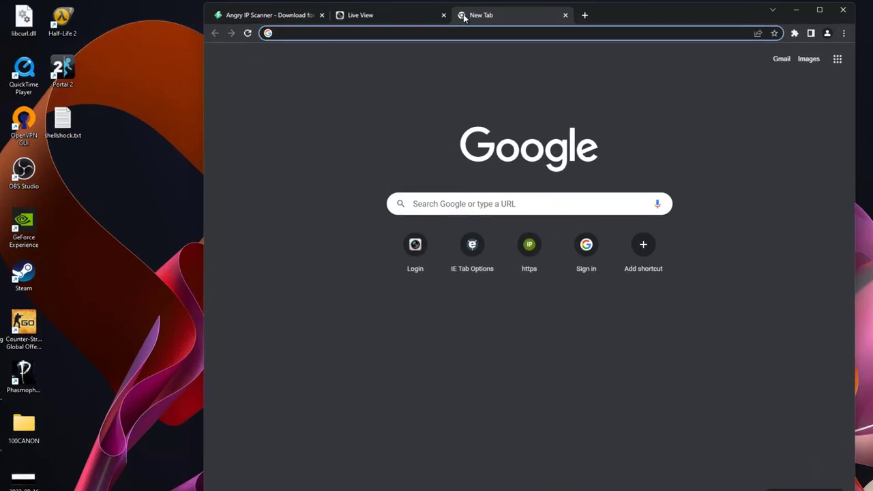
Search for 'IE Tab' and go to its chrome.google.com Web Store page
type("IE Tab extension")
key("Return")
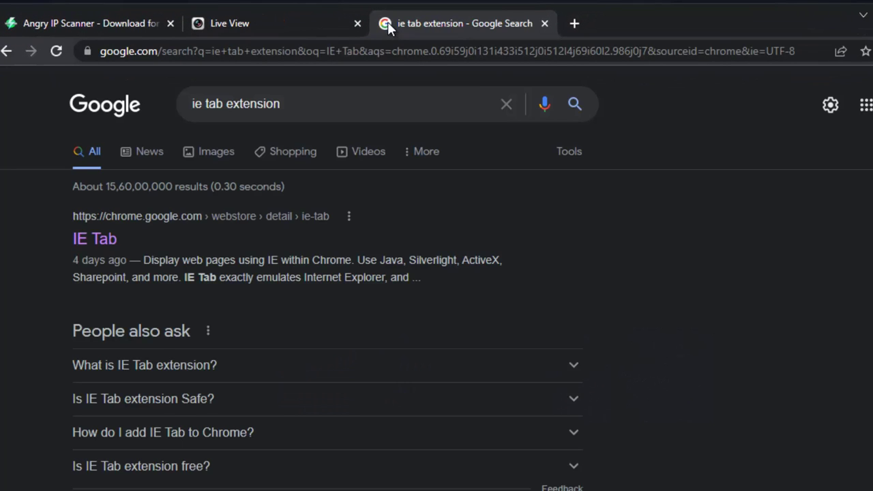
left_click(121, 238)
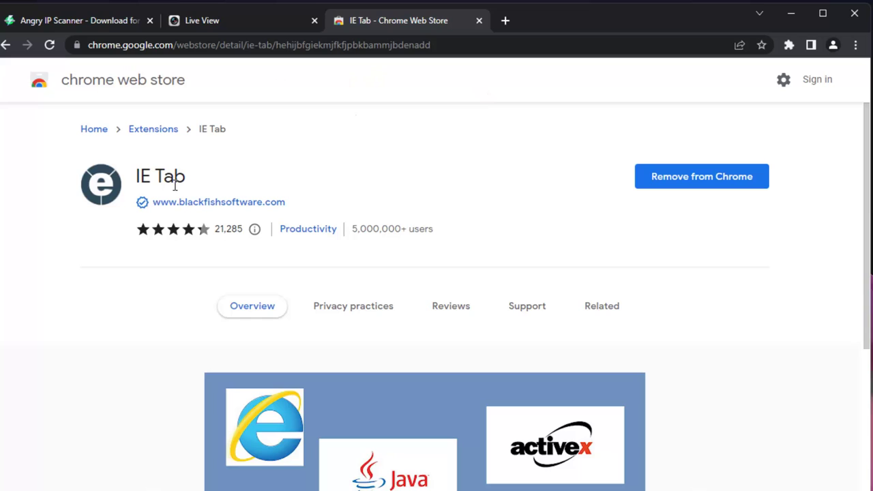
Reload the Chrome Web Store page in IE Tab from the Extensions panel
left_click(856, 46)
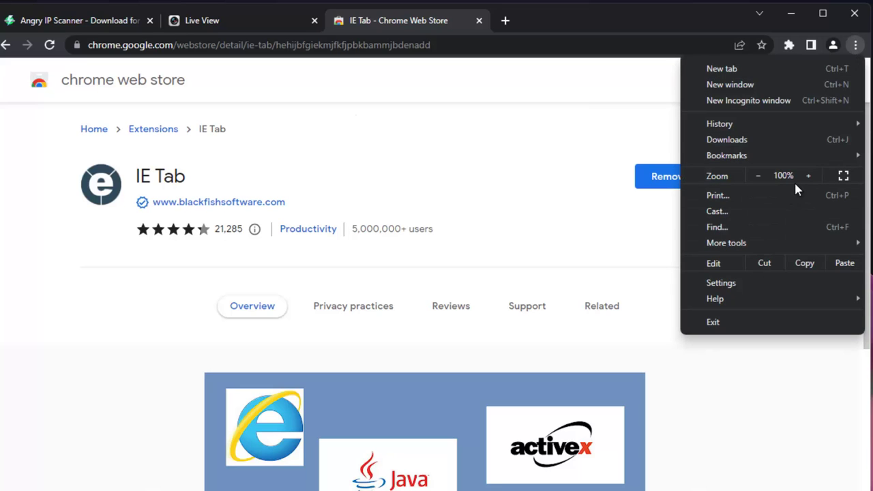
left_click(562, 112)
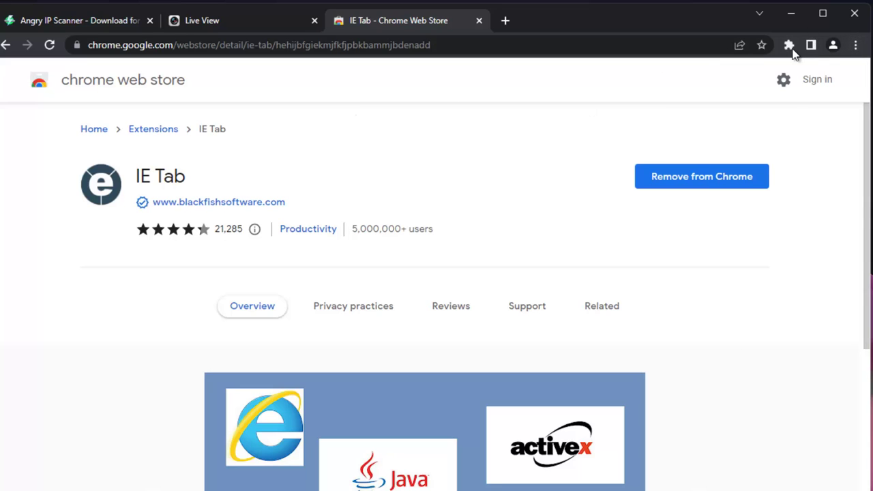
left_click(789, 46)
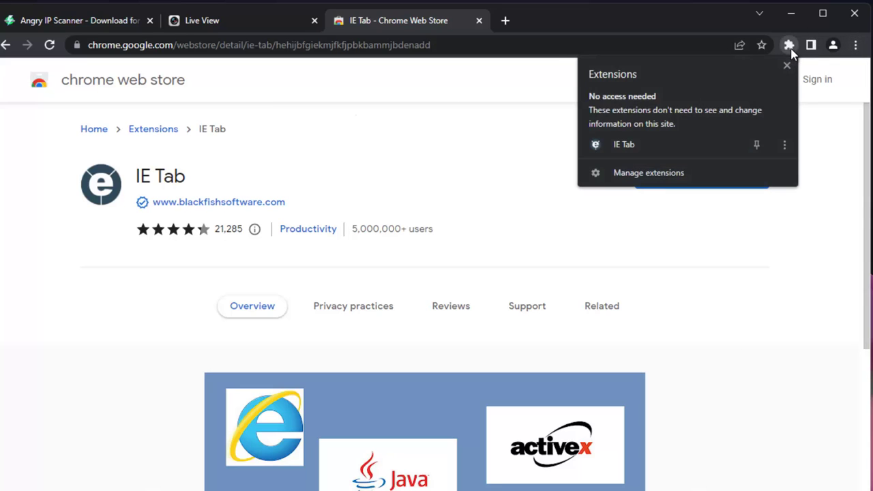
left_click(614, 149)
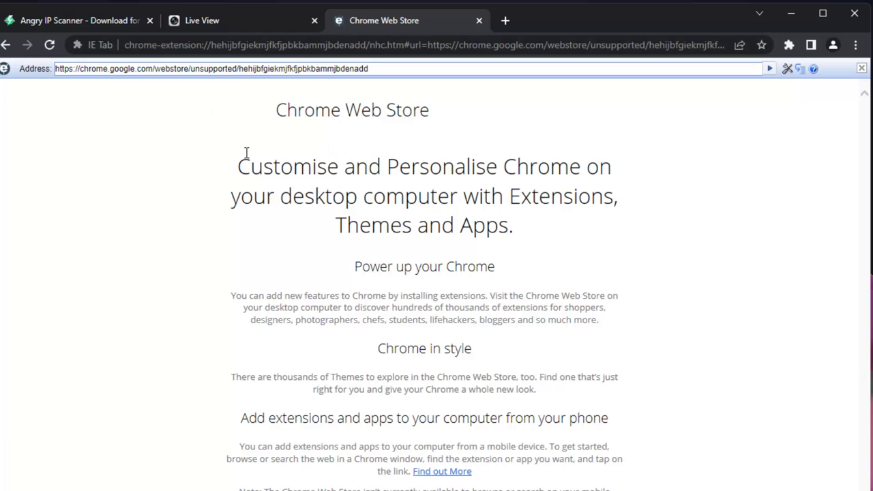
Load the DVR login page in IE Tab and enter username admin and the password
left_click(376, 69)
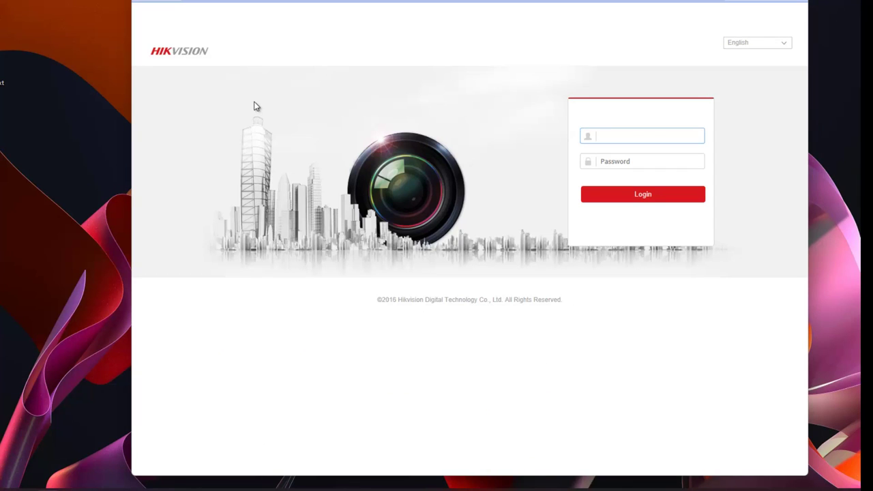
type("admin")
key("Tab")
type("12345")
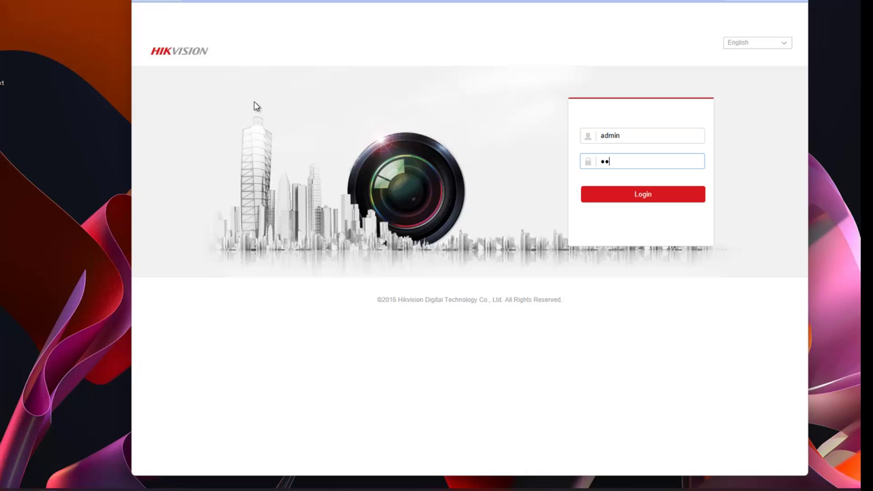
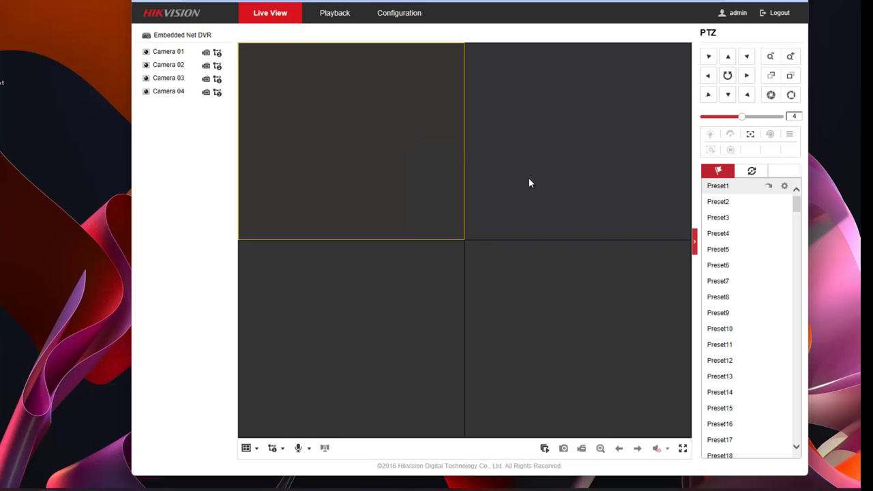
Start live streaming on every camera in the grid so the feeds for cameras 5–7 appear
left_click(544, 449)
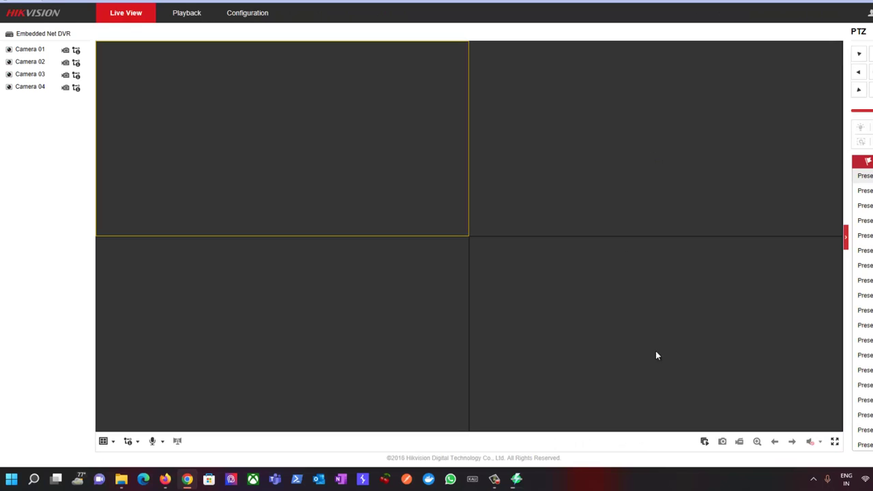
left_click(705, 442)
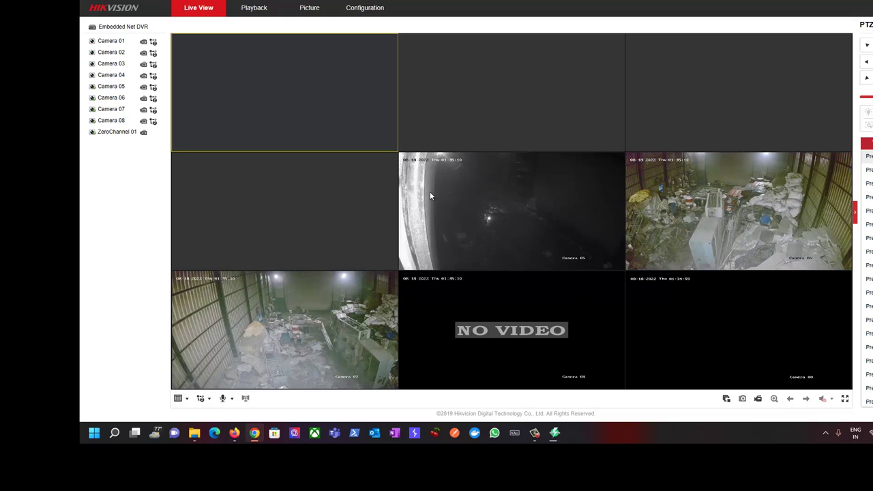
View Camera 06, then Camera 05, full screen, returning to the grid after each
double_click(792, 241)
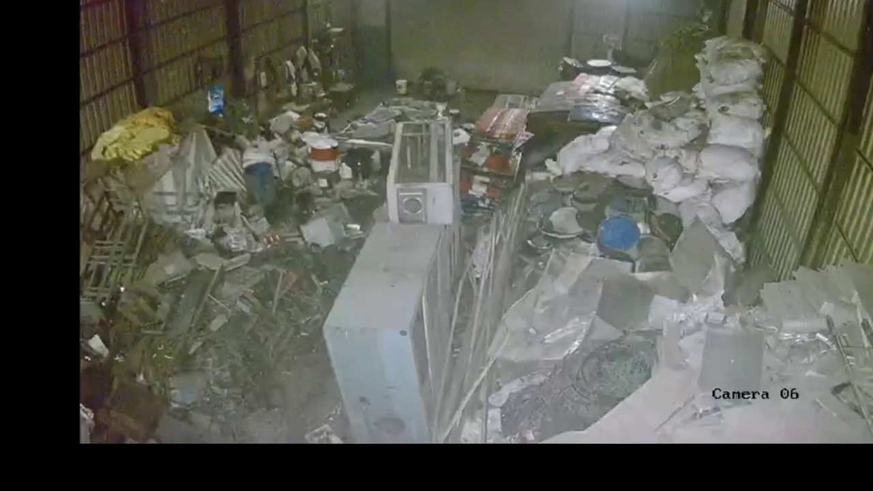
double_click(326, 43)
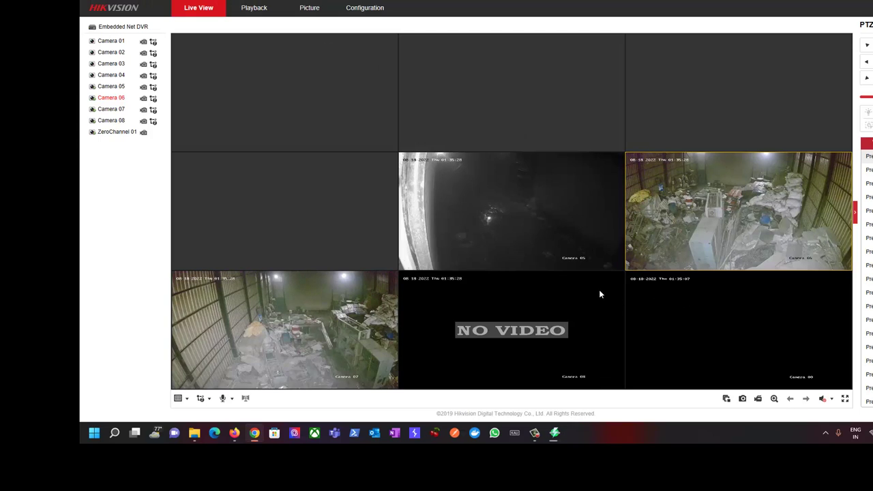
double_click(493, 212)
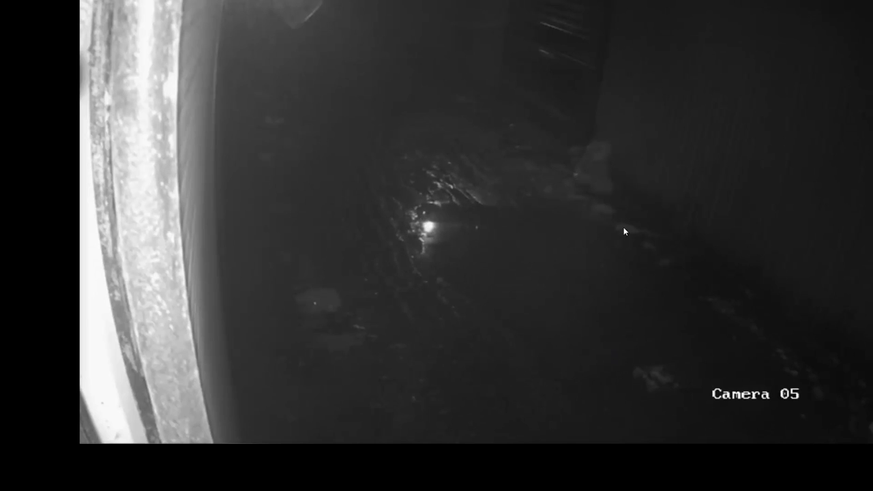
double_click(505, 260)
Enlarge Camera 07, then Camera 06 again, to full screen and restore the grid after each
double_click(297, 333)
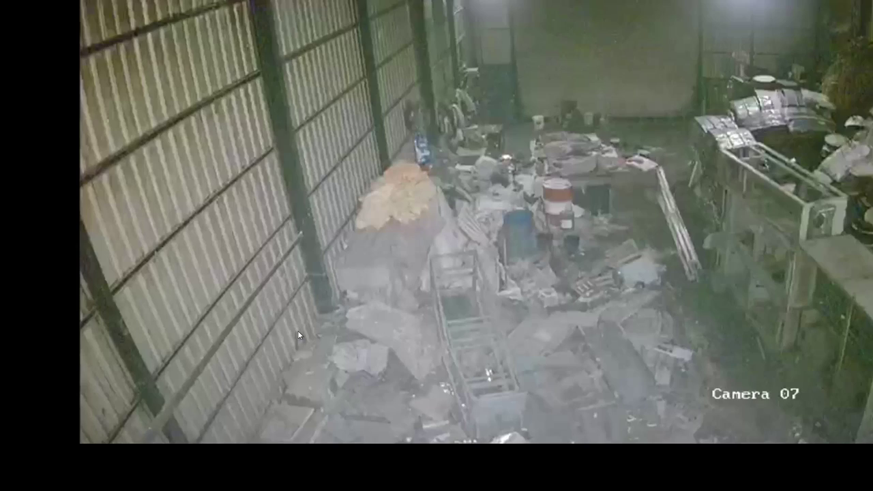
double_click(298, 335)
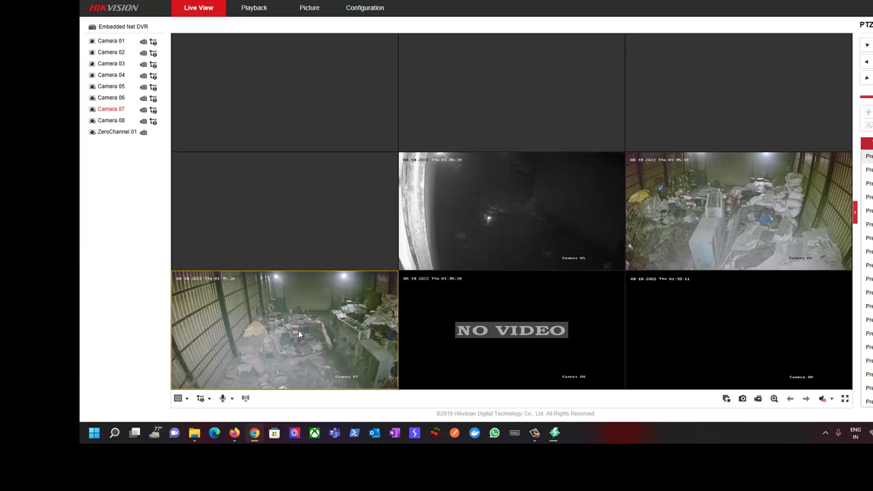
double_click(710, 202)
double_click(551, 223)
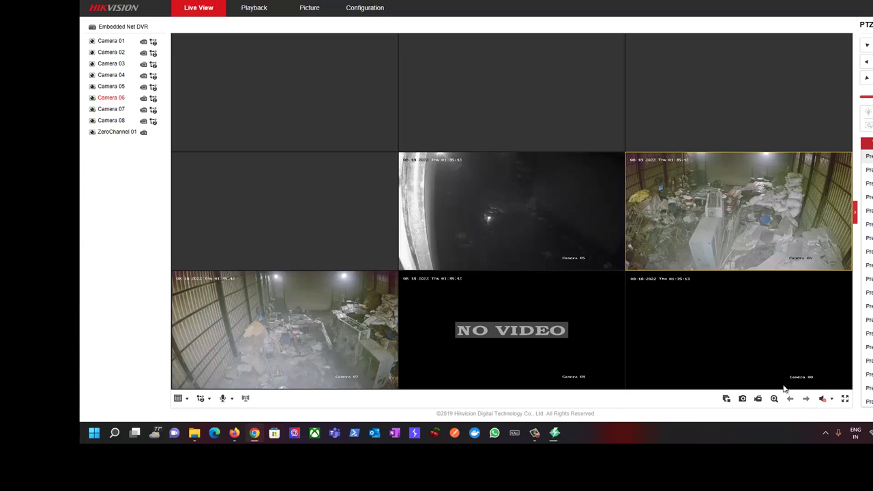